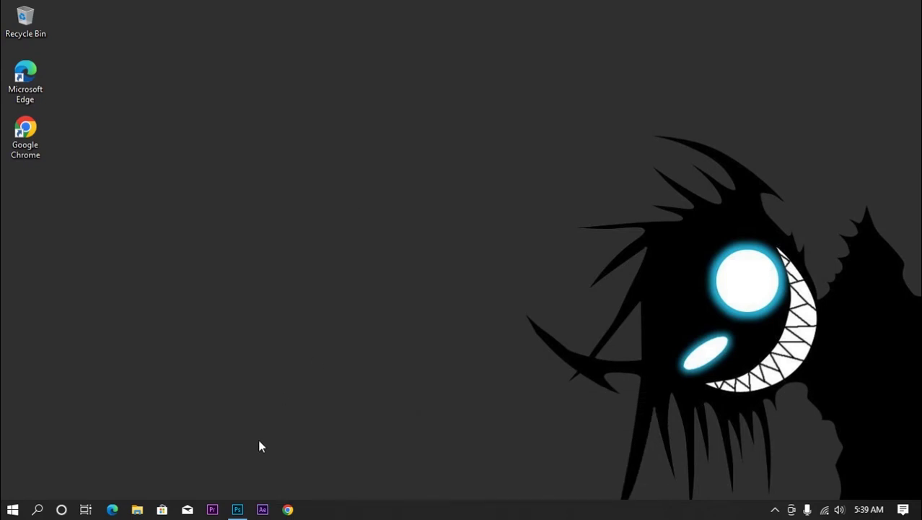
- Switch to Photoshop and add a text box across the sky of the photo reading "SL BOOKWORM"
{"action": "left_click", "coordinate": [237, 509]}
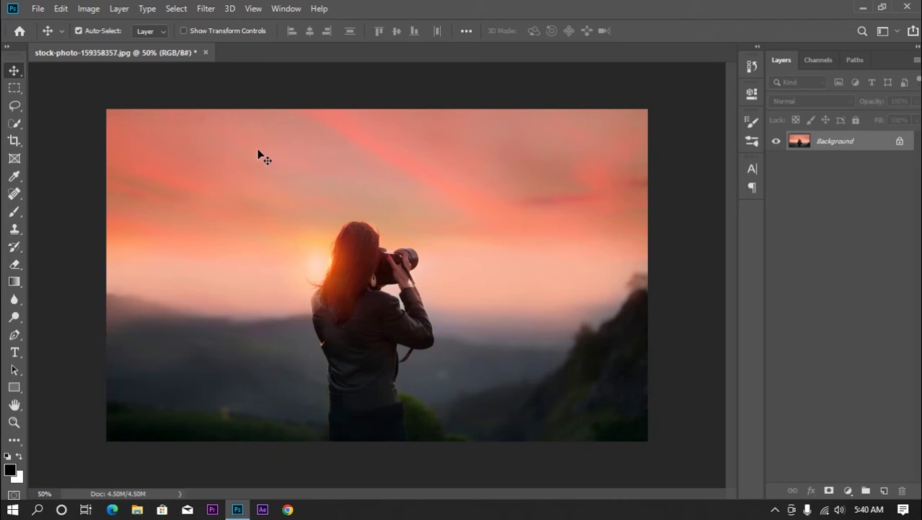
{"action": "left_click", "coordinate": [14, 352]}
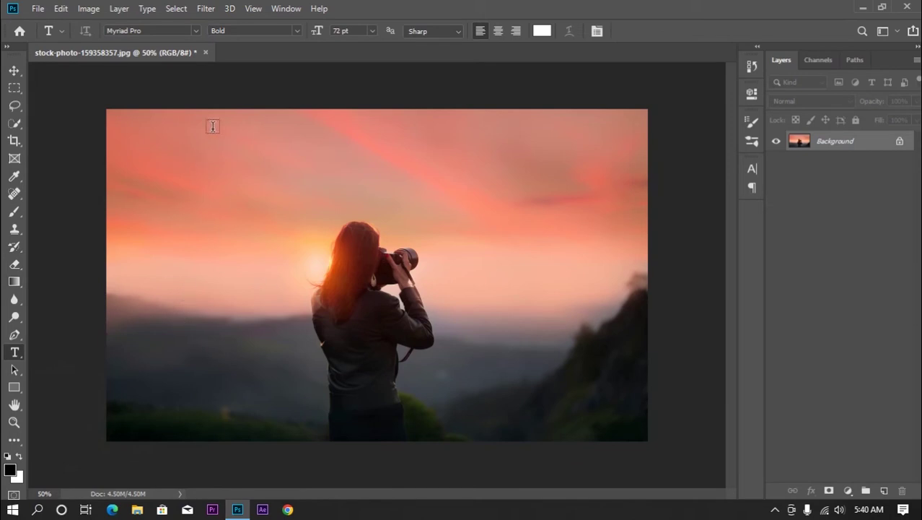
{"action": "left_click_drag", "start_coordinate": [211, 147], "coordinate": [627, 217]}
{"action": "key", "text": "BackSpace"}
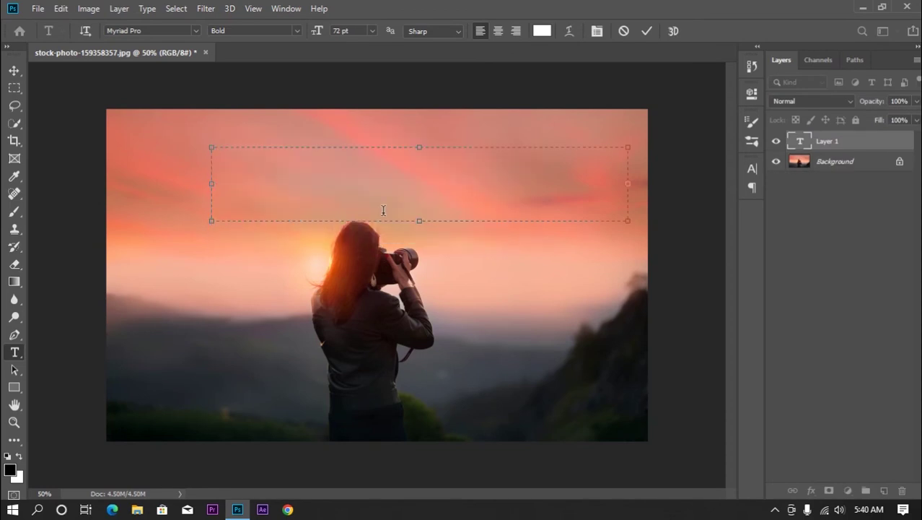
{"action": "type", "text": "S"}
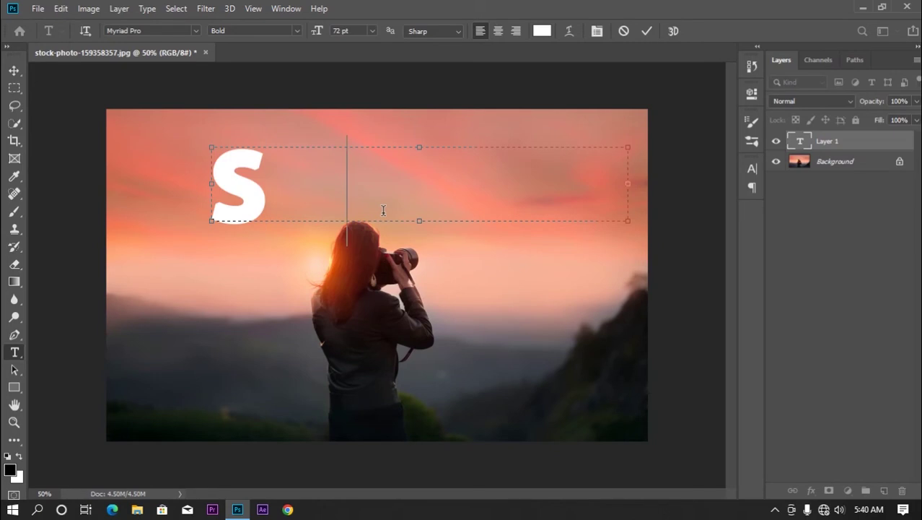
{"action": "type", "text": "L BOOK"}
{"action": "key", "text": "BackSpace"}
{"action": "key", "text": "BackSpace"}
{"action": "key", "text": "BackSpace"}
{"action": "key", "text": "BackSpace"}
{"action": "key", "text": "BackSpace"}
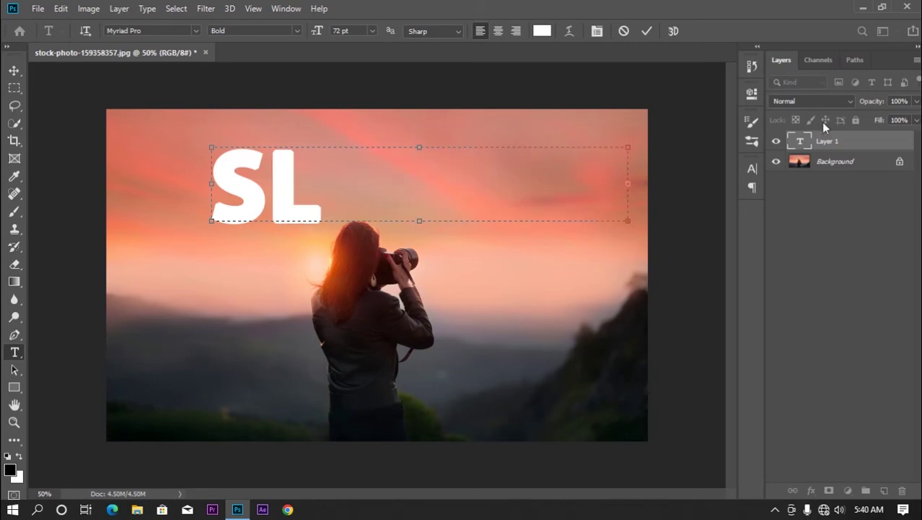
- Set the font size of the whole "SL BOOKWORM" text to 30 pt
{"action": "left_click", "coordinate": [753, 171]}
{"action": "left_click", "coordinate": [654, 204]}
{"action": "left_click", "coordinate": [633, 354]}
{"action": "left_click_drag", "start_coordinate": [431, 184], "coordinate": [279, 188]}
{"action": "left_click", "coordinate": [362, 193]}
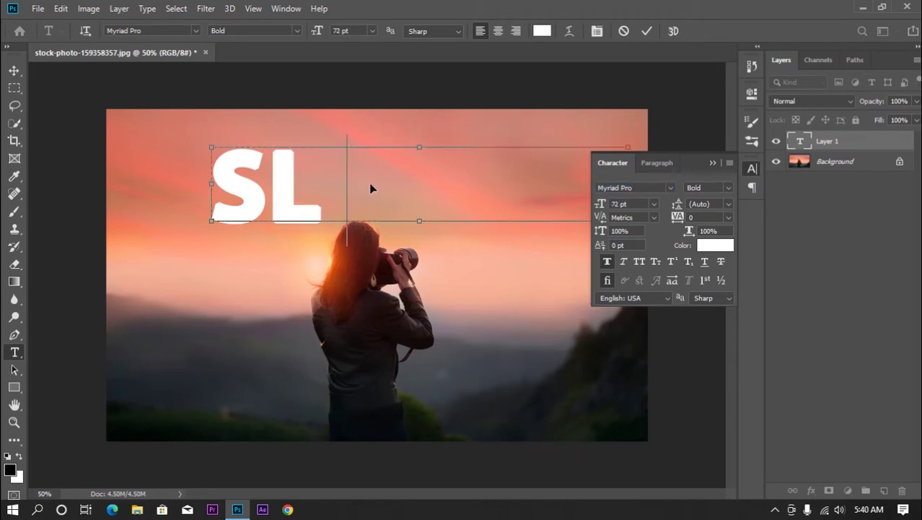
{"action": "key", "text": "ctrl+a"}
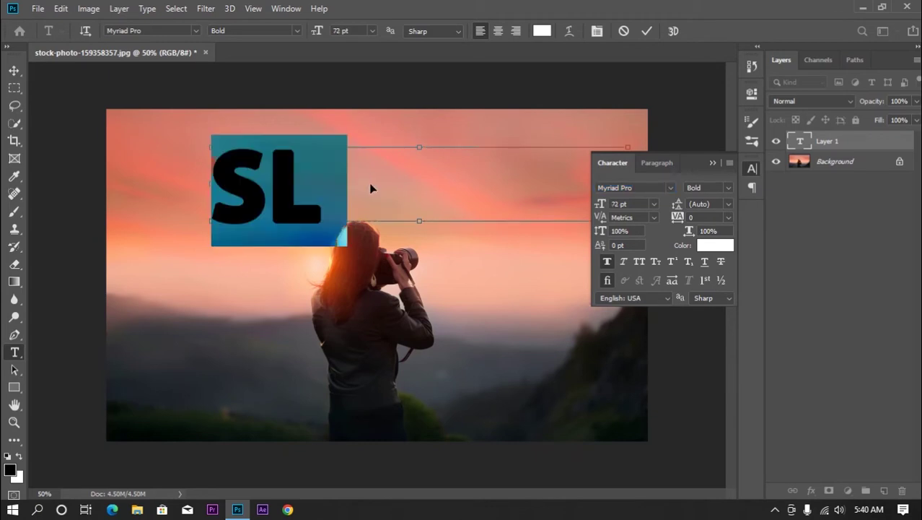
{"action": "left_click", "coordinate": [653, 204]}
{"action": "left_click", "coordinate": [626, 355]}
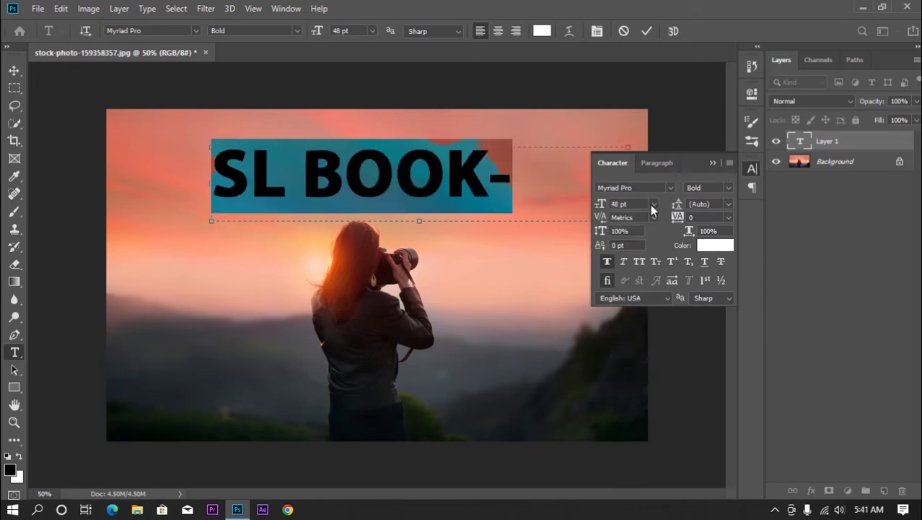
{"action": "left_click", "coordinate": [653, 204]}
{"action": "left_click", "coordinate": [627, 336]}
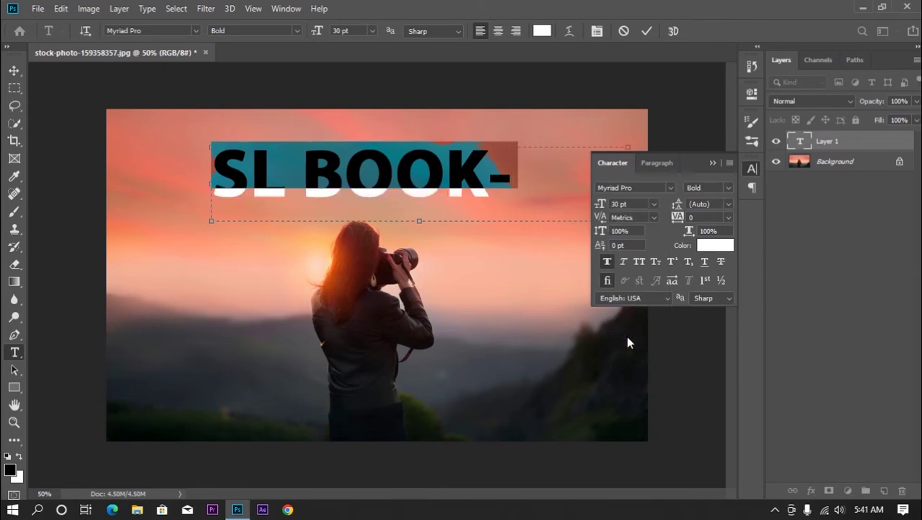
{"action": "left_click", "coordinate": [714, 162]}
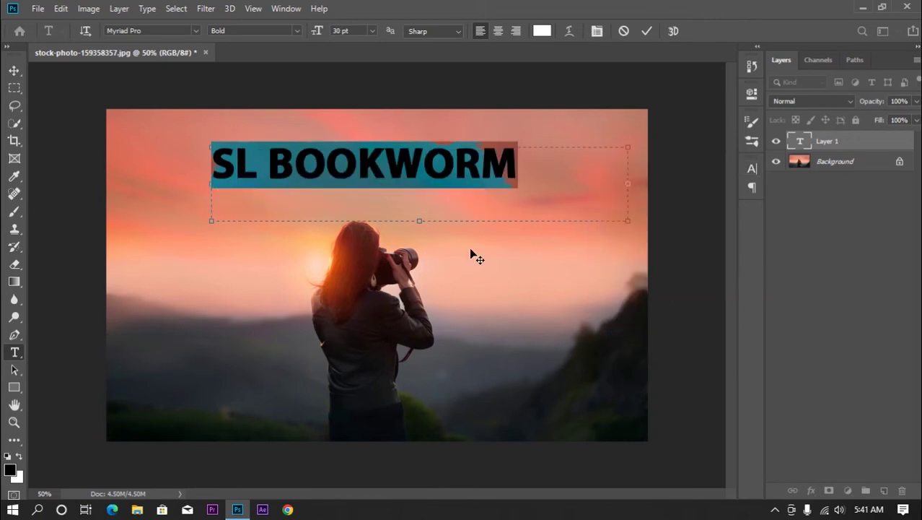
- Move the "SL BOOKWORM" text down across the woman's back and set its font size to 36 pt
{"action": "left_click_drag", "start_coordinate": [471, 254], "coordinate": [474, 424]}
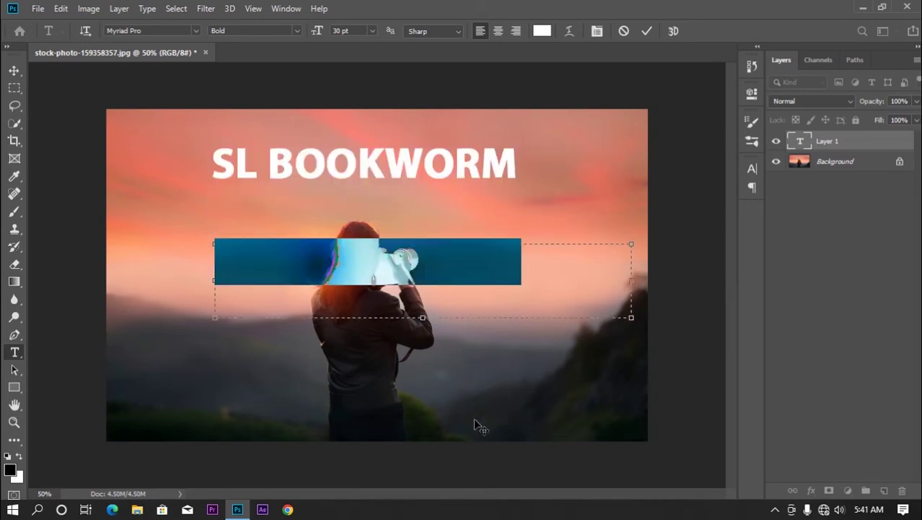
{"action": "left_click", "coordinate": [699, 346]}
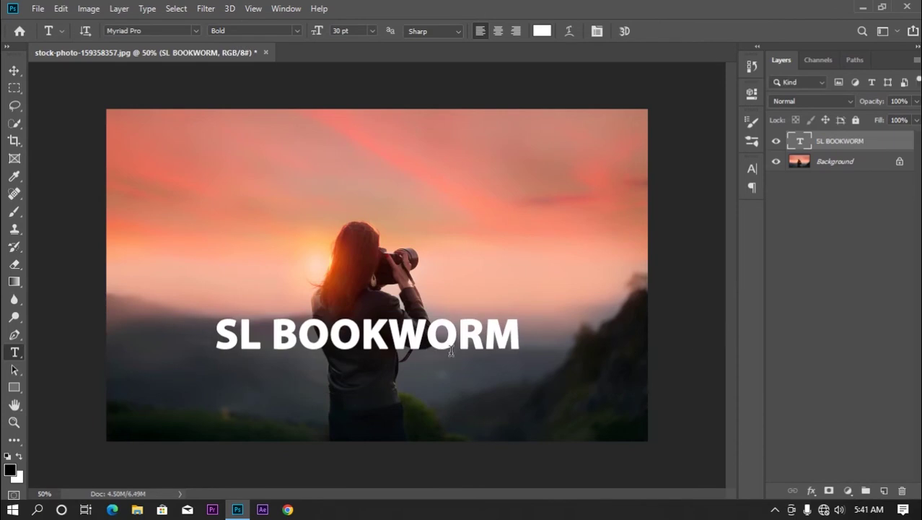
{"action": "left_click", "coordinate": [425, 345]}
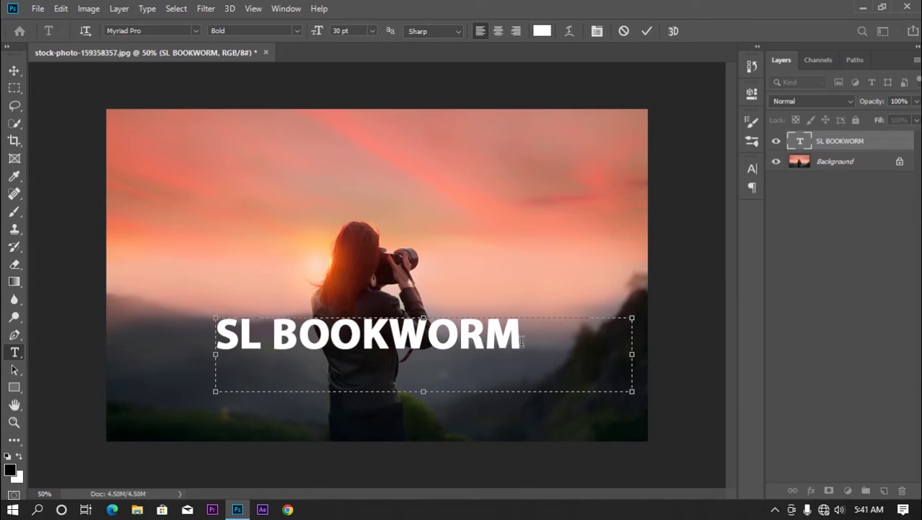
{"action": "left_click_drag", "start_coordinate": [540, 334], "coordinate": [217, 337]}
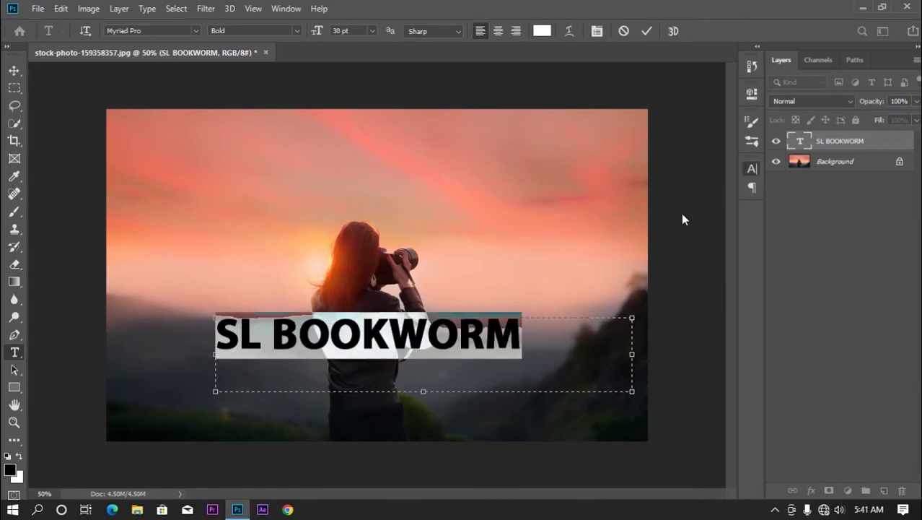
{"action": "left_click", "coordinate": [752, 168]}
{"action": "left_click", "coordinate": [654, 204]}
{"action": "left_click", "coordinate": [621, 346]}
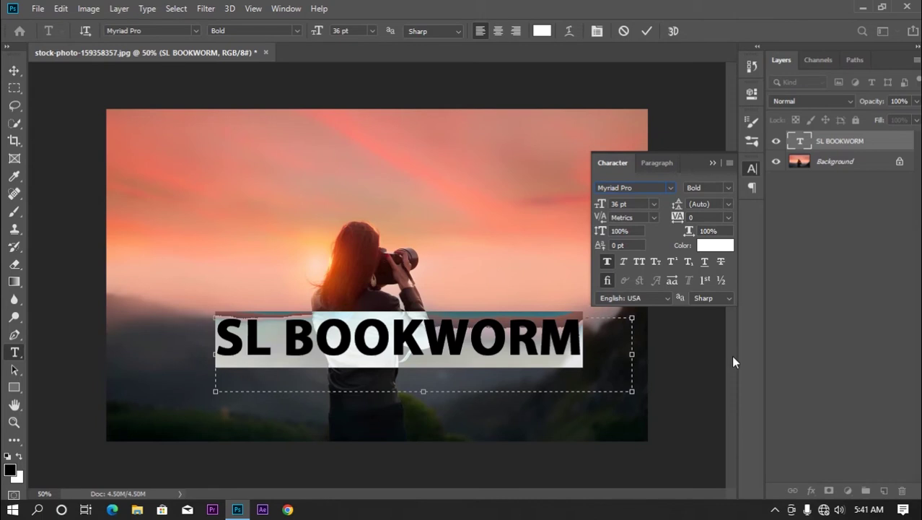
{"action": "left_click", "coordinate": [714, 163]}
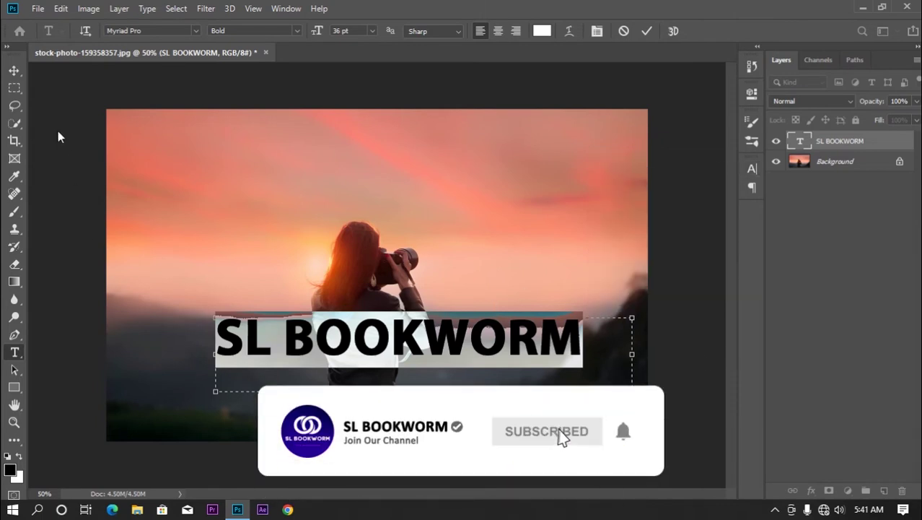
{"action": "left_click", "coordinate": [14, 70]}
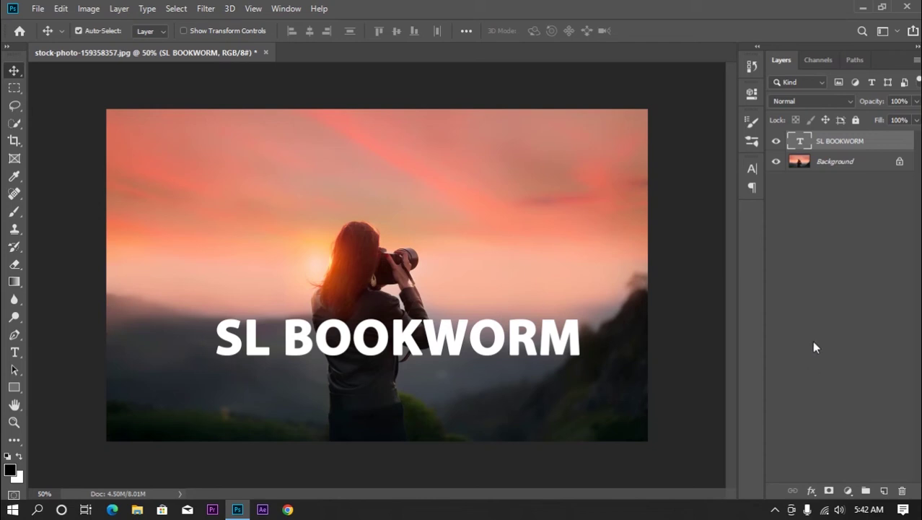
- Add a layer mask to the "SL BOOKWORM" text layer and activate the Brush tool for painting on it
{"action": "left_click", "coordinate": [830, 491]}
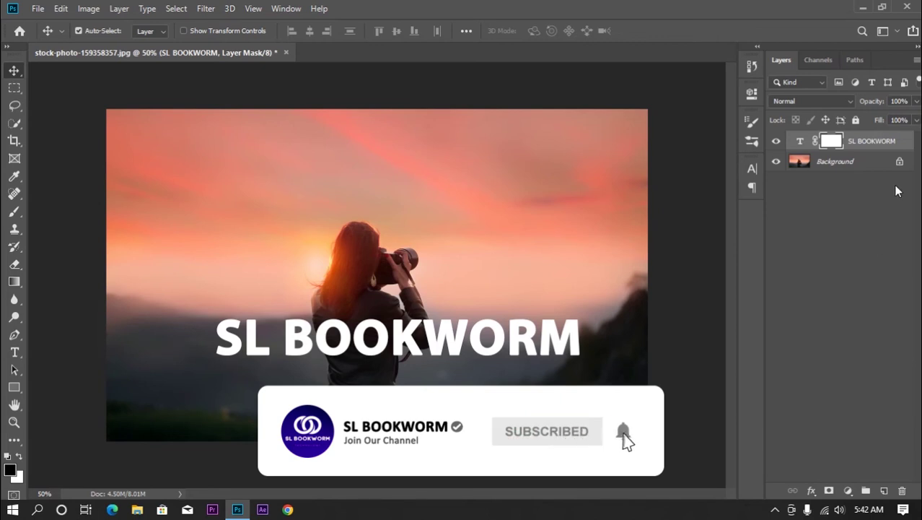
{"action": "left_click", "coordinate": [14, 213]}
{"action": "right_click", "coordinate": [16, 214]}
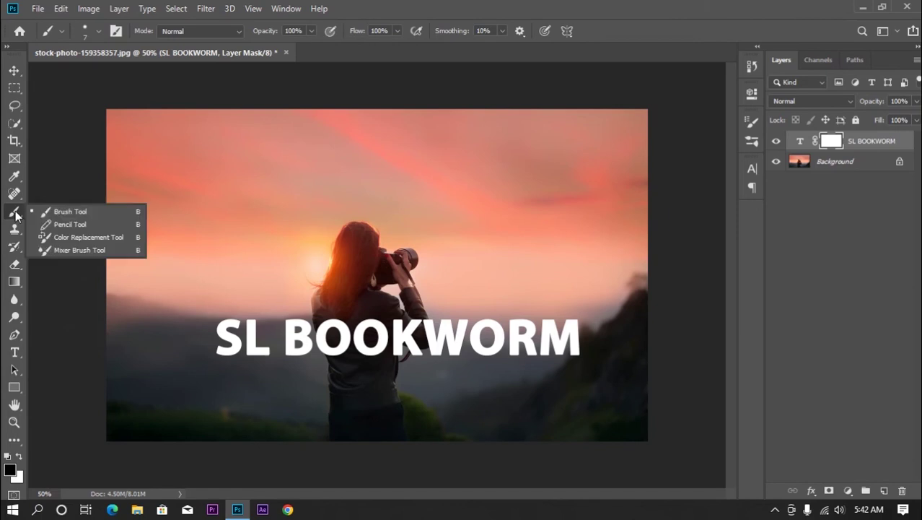
{"action": "left_click", "coordinate": [45, 213]}
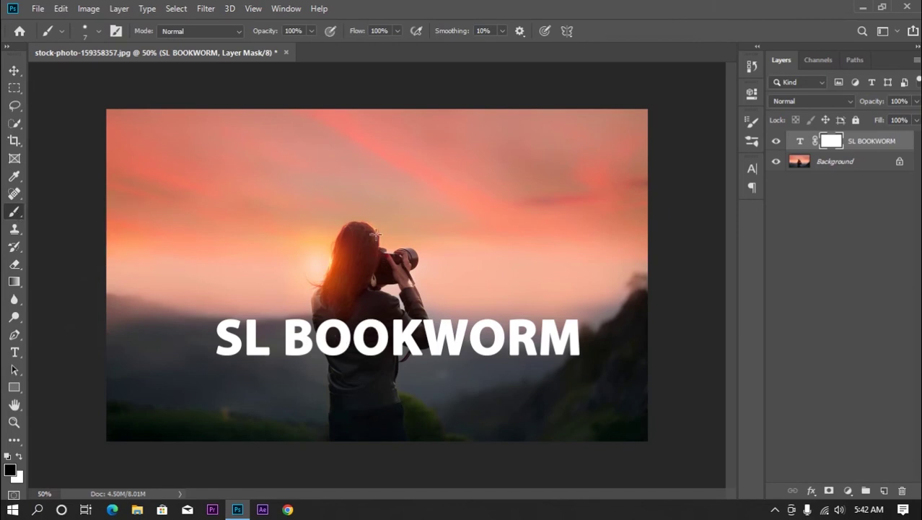
- Enlarge the brush to 15 px and paint black on the mask to hide the second O of BOOKWORM over the woman's jacket
{"action": "scroll", "coordinate": [376, 234], "scroll_direction": "up", "scroll_amount": 1}
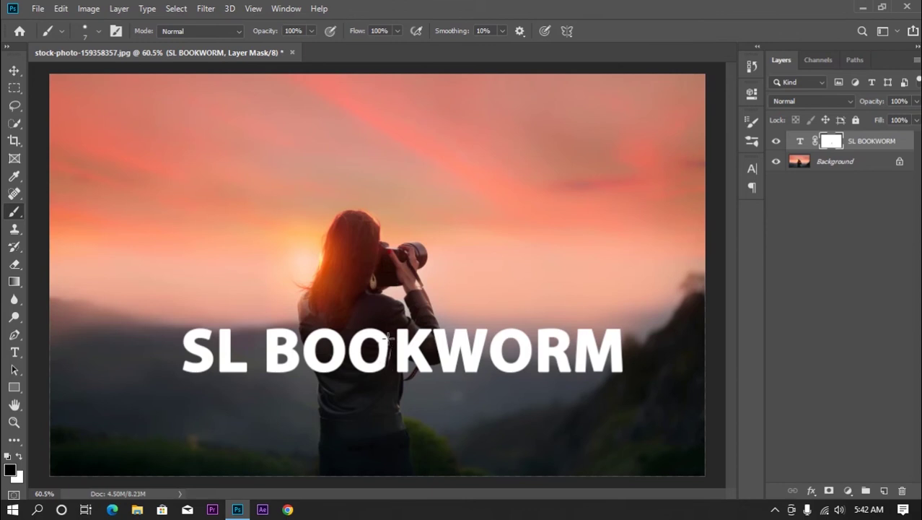
{"action": "mouse_move", "coordinate": [388, 338]}
{"action": "left_mouse_down"}
{"action": "mouse_move", "coordinate": [385, 378]}
{"action": "mouse_move", "coordinate": [386, 331]}
{"action": "mouse_move", "coordinate": [388, 353]}
{"action": "left_mouse_up"}
{"action": "left_click", "coordinate": [88, 30]}
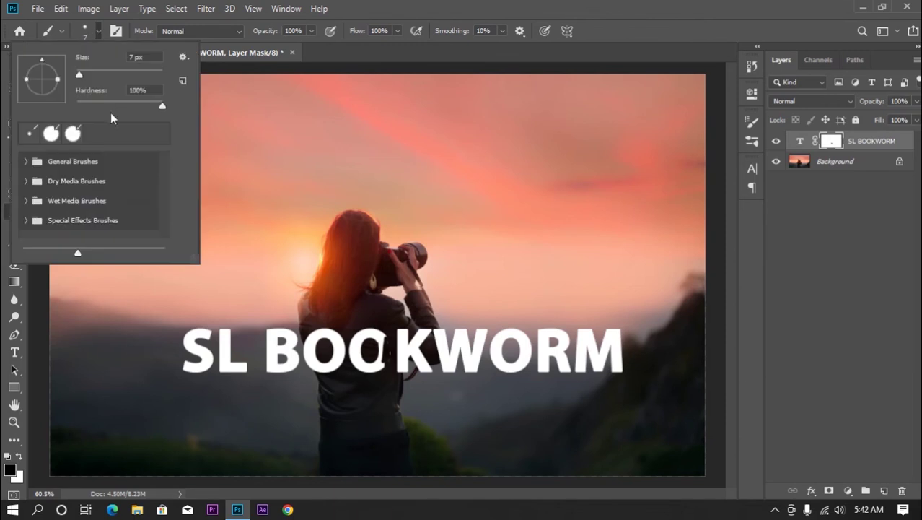
{"action": "left_click_drag", "start_coordinate": [80, 75], "coordinate": [84, 74]}
{"action": "left_click", "coordinate": [368, 338]}
{"action": "mouse_move", "coordinate": [360, 328]}
{"action": "left_mouse_down"}
{"action": "mouse_move", "coordinate": [356, 368]}
{"action": "mouse_move", "coordinate": [354, 356]}
{"action": "left_mouse_up"}
{"action": "mouse_move", "coordinate": [365, 337]}
{"action": "left_mouse_down"}
{"action": "mouse_move", "coordinate": [349, 368]}
{"action": "mouse_move", "coordinate": [377, 368]}
{"action": "left_mouse_up"}
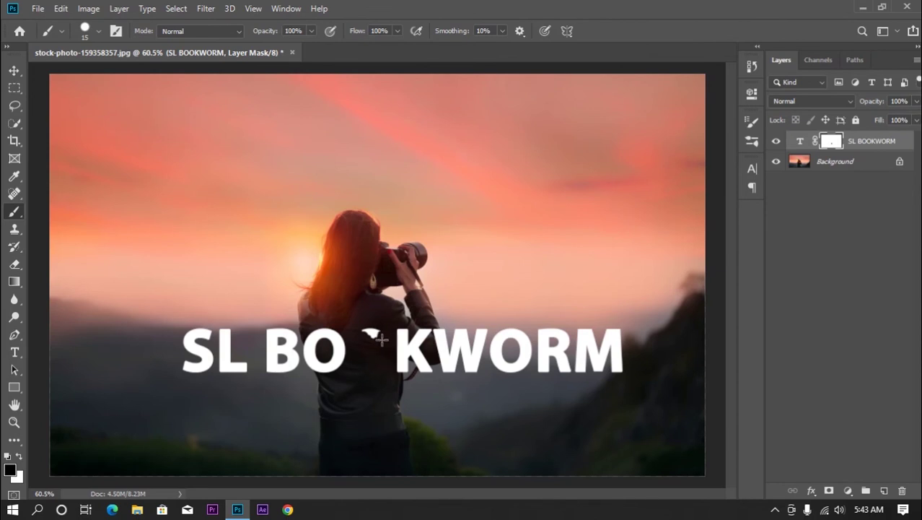
{"action": "left_click_drag", "start_coordinate": [374, 339], "coordinate": [367, 327]}
- Paint black on the mask to hide the parts of the K and W that overlap the woman's arm and elbow
{"action": "scroll", "coordinate": [393, 329], "scroll_direction": "up", "scroll_amount": 3}
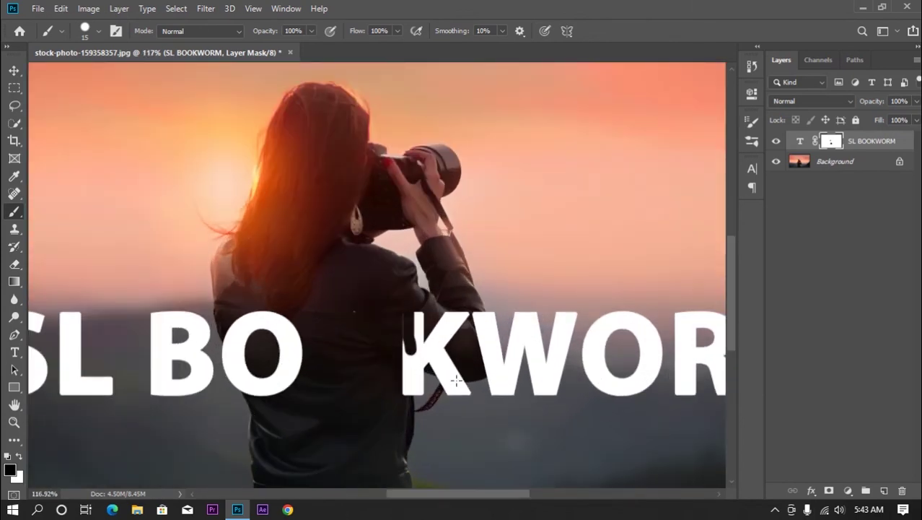
{"action": "left_click_drag", "start_coordinate": [439, 362], "coordinate": [406, 313]}
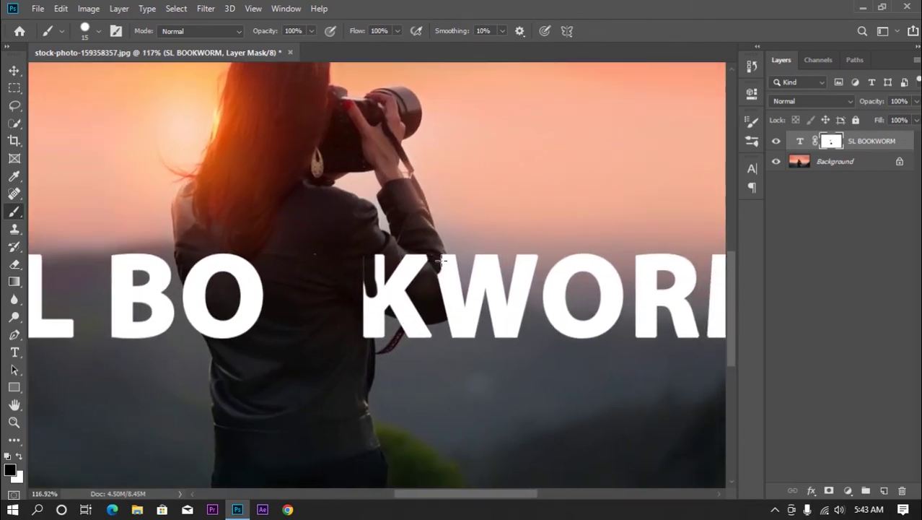
{"action": "left_click_drag", "start_coordinate": [446, 270], "coordinate": [449, 318]}
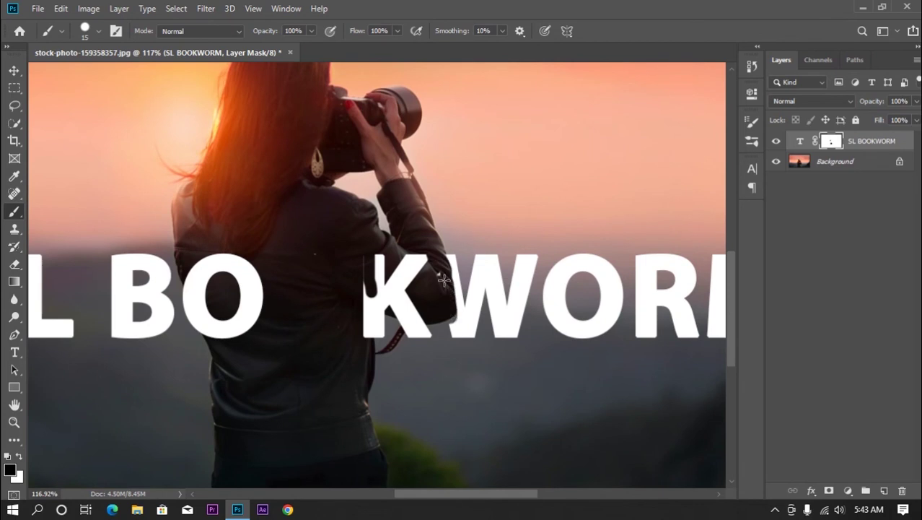
{"action": "mouse_move", "coordinate": [447, 268]}
{"action": "left_mouse_down"}
{"action": "mouse_move", "coordinate": [449, 308]}
{"action": "mouse_move", "coordinate": [449, 268]}
{"action": "mouse_move", "coordinate": [451, 294]}
{"action": "mouse_move", "coordinate": [426, 314]}
{"action": "mouse_move", "coordinate": [395, 314]}
{"action": "mouse_move", "coordinate": [369, 265]}
{"action": "mouse_move", "coordinate": [404, 263]}
{"action": "mouse_move", "coordinate": [419, 273]}
{"action": "mouse_move", "coordinate": [386, 296]}
{"action": "mouse_move", "coordinate": [396, 304]}
{"action": "mouse_move", "coordinate": [379, 302]}
{"action": "mouse_move", "coordinate": [412, 308]}
{"action": "mouse_move", "coordinate": [412, 261]}
{"action": "mouse_move", "coordinate": [384, 273]}
{"action": "left_mouse_up"}
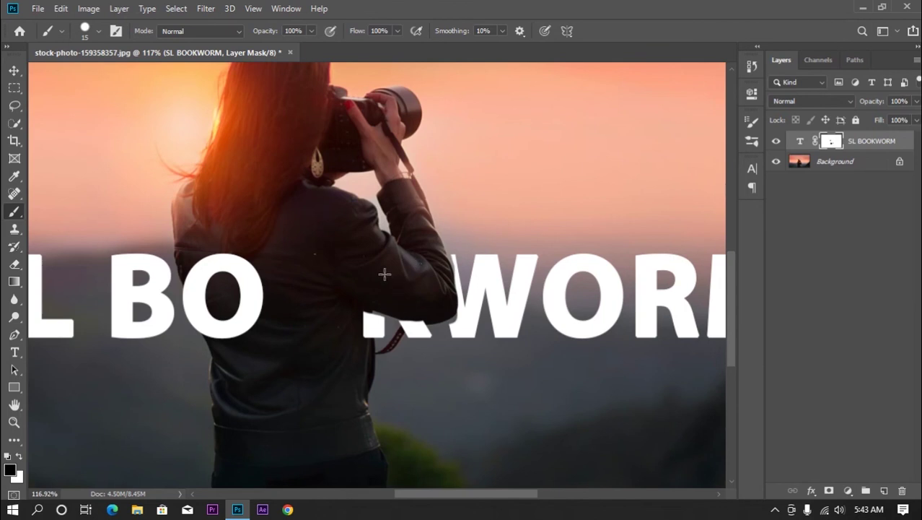
- Paint black on the mask to hide the first O of BOOKWORM where it overlaps the woman's back
{"action": "scroll", "coordinate": [383, 272], "scroll_direction": "left", "scroll_amount": 3}
{"action": "mouse_move", "coordinate": [452, 309]}
{"action": "left_mouse_down"}
{"action": "mouse_move", "coordinate": [421, 255]}
{"action": "mouse_move", "coordinate": [401, 260]}
{"action": "mouse_move", "coordinate": [382, 284]}
{"action": "mouse_move", "coordinate": [396, 330]}
{"action": "mouse_move", "coordinate": [413, 317]}
{"action": "mouse_move", "coordinate": [436, 319]}
{"action": "mouse_move", "coordinate": [426, 250]}
{"action": "mouse_move", "coordinate": [392, 288]}
{"action": "mouse_move", "coordinate": [406, 326]}
{"action": "mouse_move", "coordinate": [391, 268]}
{"action": "left_mouse_up"}
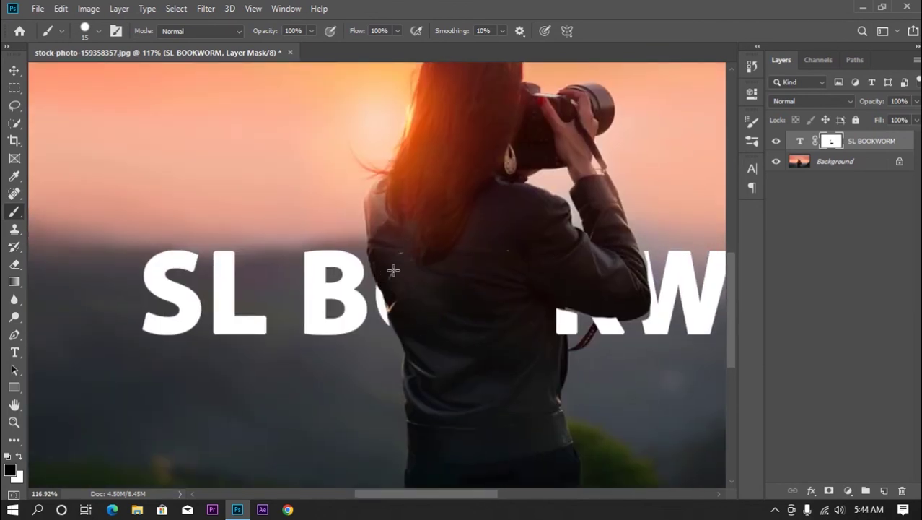
{"action": "scroll", "coordinate": [456, 247], "scroll_direction": "down", "scroll_amount": 3}
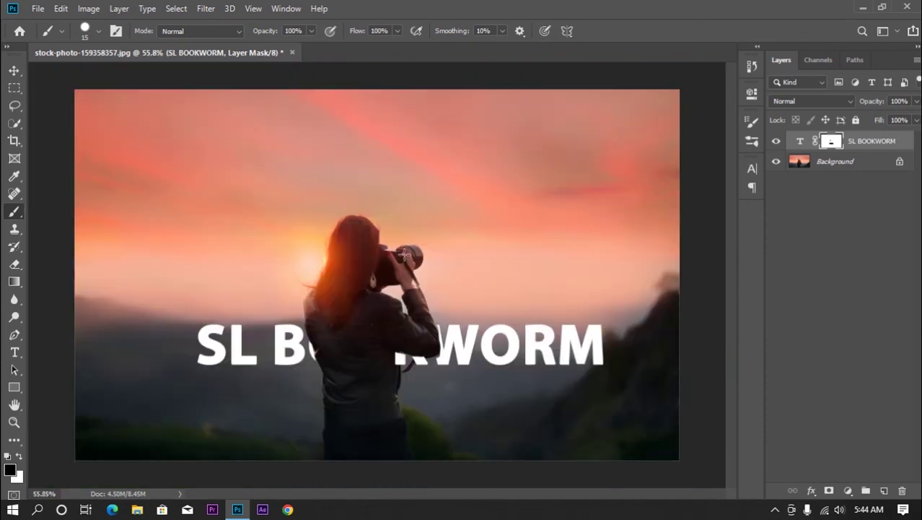